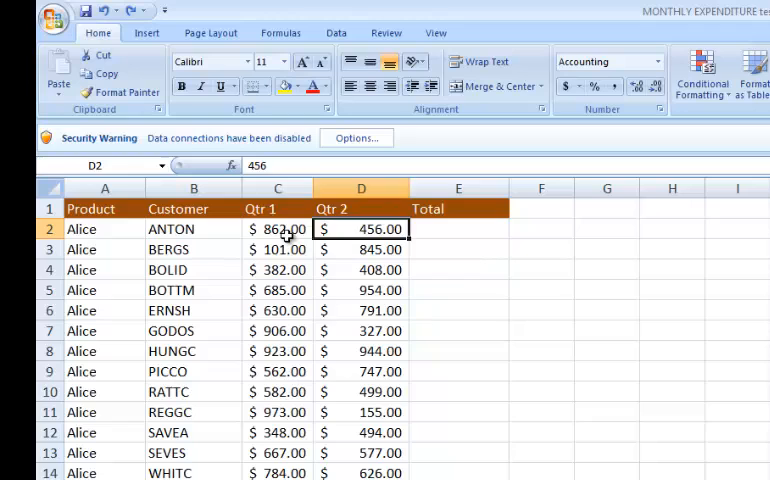
Step: Enter the formula =C2+D2 in E2 so the first Total shows $1,318.00
{"action": "left_click", "coordinate": [280, 229]}
{"action": "left_click", "coordinate": [443, 231]}
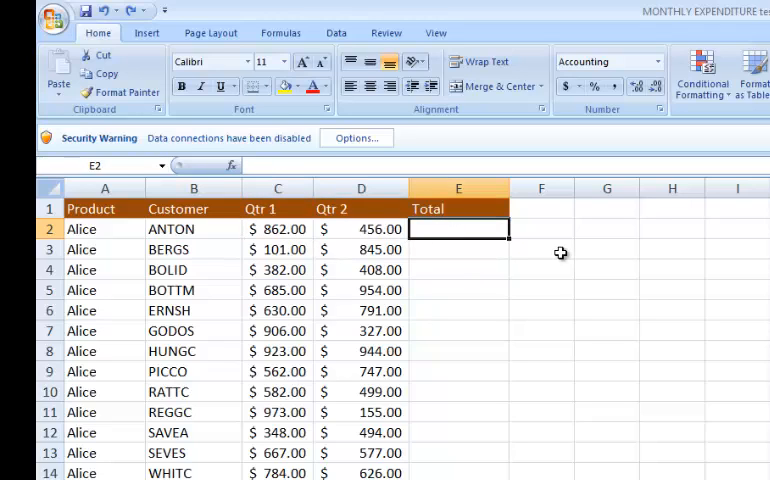
{"action": "type", "text": "="}
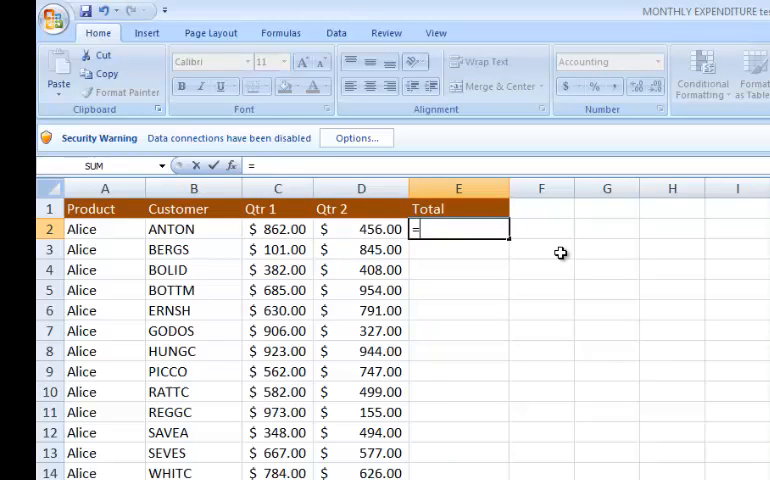
{"action": "left_click", "coordinate": [278, 231]}
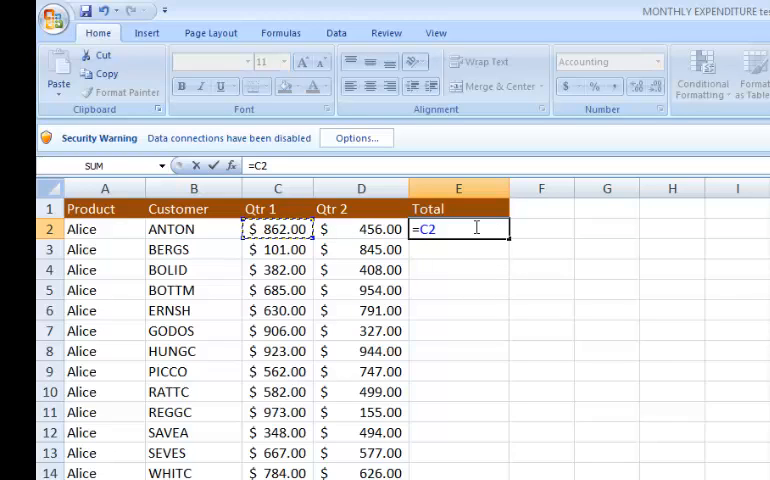
{"action": "type", "text": "+"}
{"action": "left_click", "coordinate": [378, 229]}
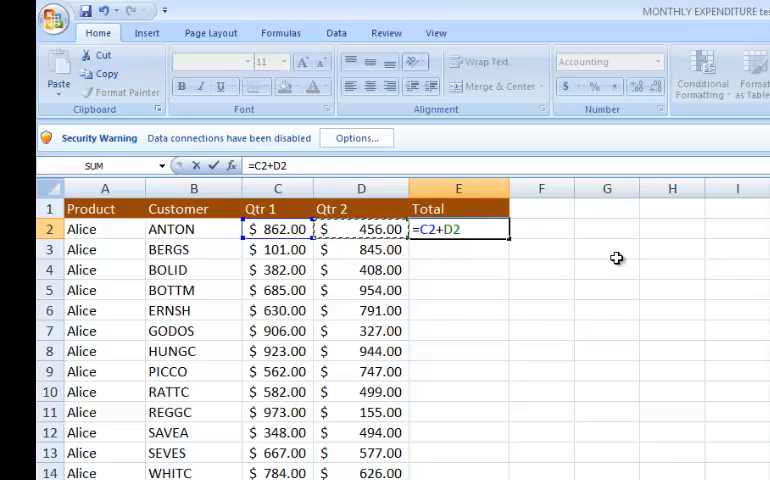
{"action": "key", "text": "ctrl+Return"}
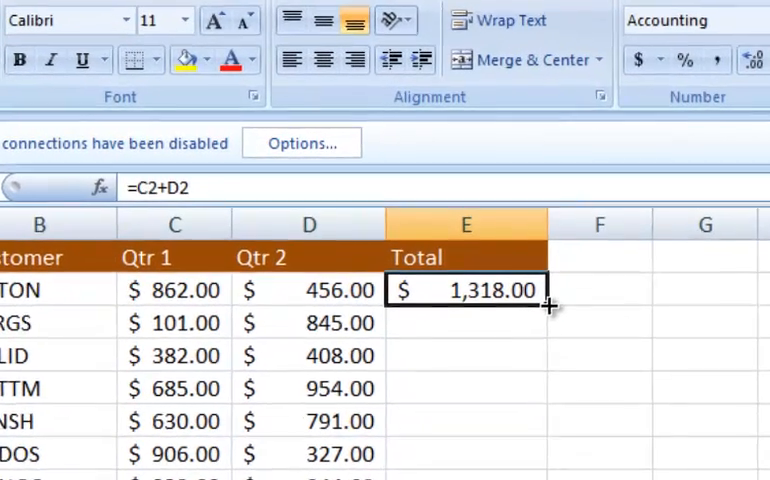
{"action": "left_click_drag", "start_coordinate": [549, 322], "coordinate": [549, 476]}
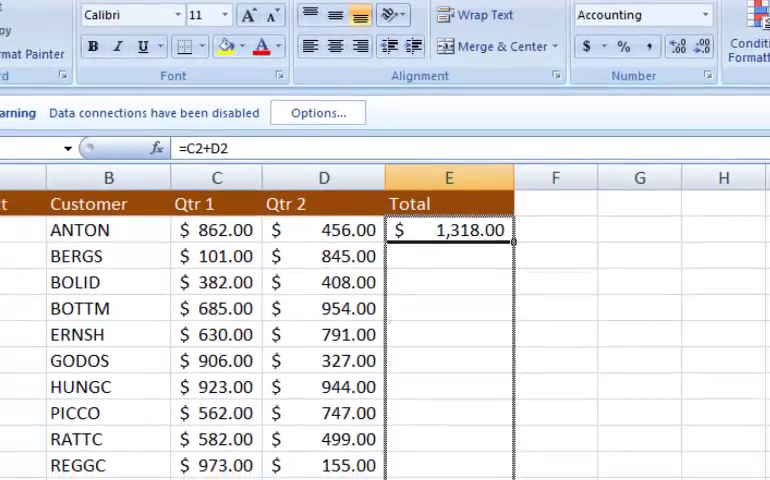
{"action": "left_click_drag", "start_coordinate": [549, 476], "coordinate": [503, 461]}
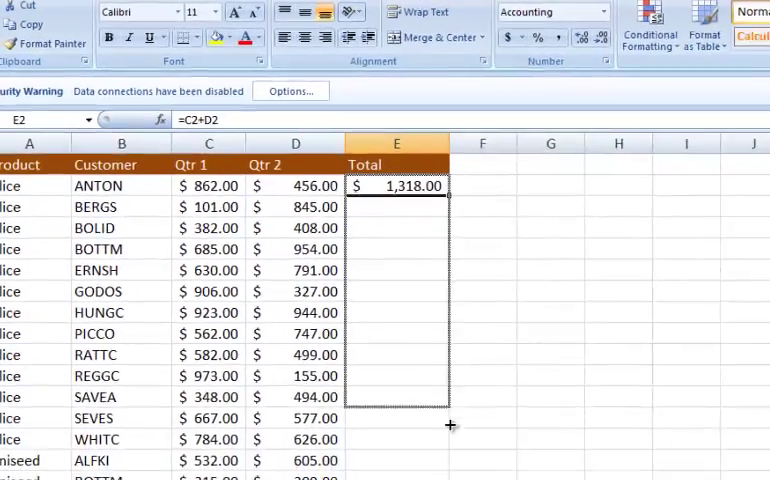
{"action": "left_click_drag", "start_coordinate": [503, 461], "coordinate": [345, 476]}
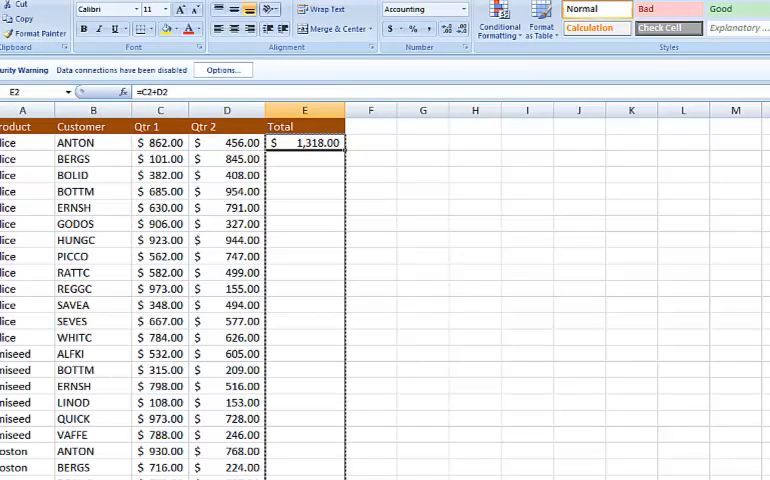
{"action": "left_click_drag", "start_coordinate": [345, 476], "coordinate": [342, 150]}
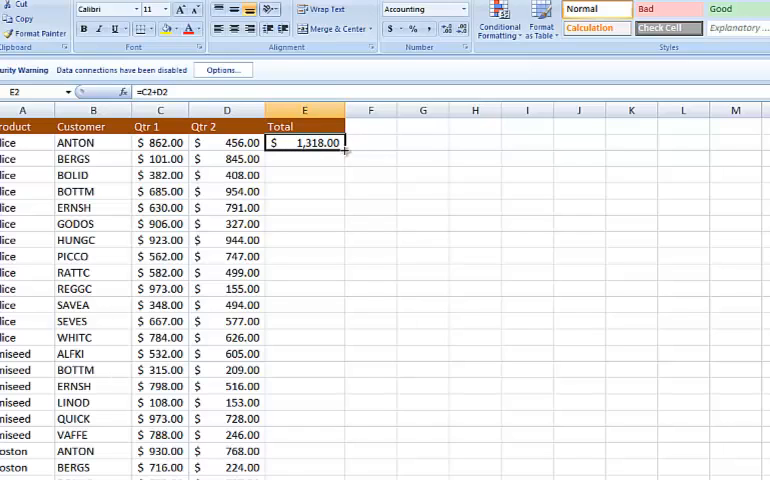
Step: Copy the E2 total formula down column E through every row of the table
{"action": "double_click", "coordinate": [346, 150]}
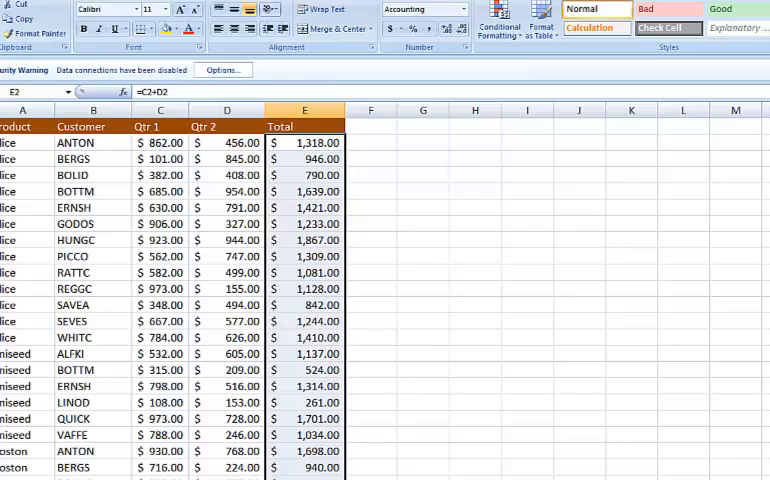
{"action": "scroll", "coordinate": [385, 300], "scroll_direction": "down", "scroll_amount": 5}
{"action": "scroll", "coordinate": [385, 300], "scroll_direction": "down", "scroll_amount": 5}
{"action": "scroll", "coordinate": [385, 300], "scroll_direction": "down", "scroll_amount": 5}
{"action": "scroll", "coordinate": [385, 300], "scroll_direction": "down", "scroll_amount": 5}
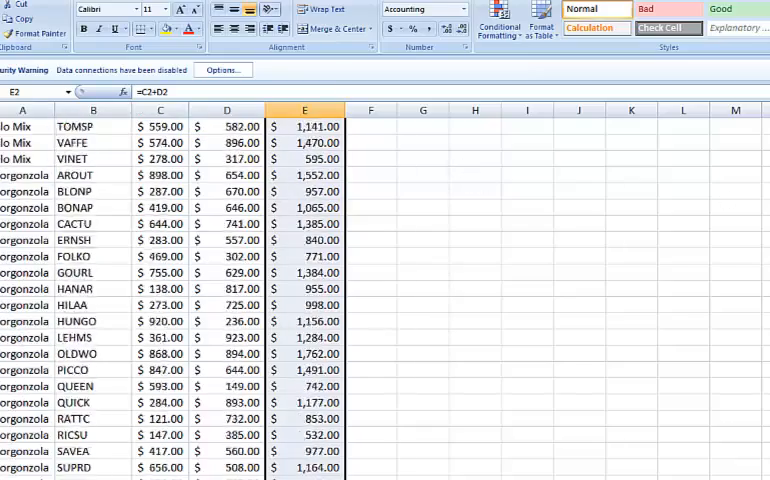
{"action": "scroll", "coordinate": [385, 300], "scroll_direction": "down", "scroll_amount": 5}
{"action": "scroll", "coordinate": [385, 300], "scroll_direction": "down", "scroll_amount": 5}
{"action": "scroll", "coordinate": [385, 300], "scroll_direction": "down", "scroll_amount": 5}
{"action": "scroll", "coordinate": [385, 300], "scroll_direction": "down", "scroll_amount": 5}
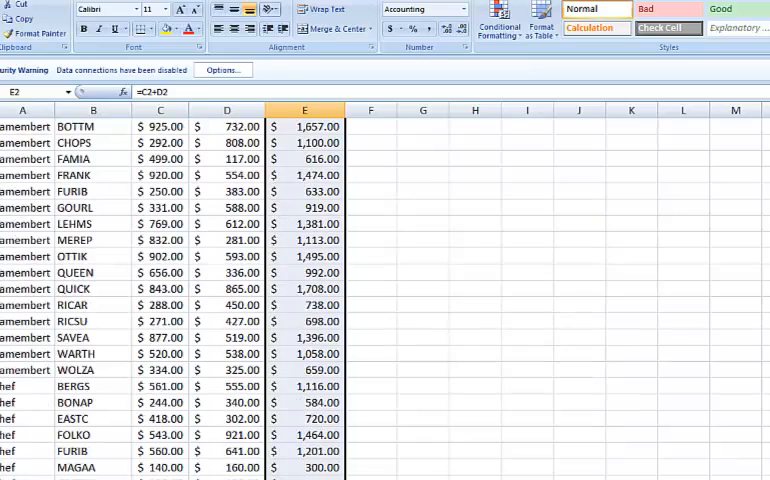
{"action": "scroll", "coordinate": [385, 300], "scroll_direction": "up", "scroll_amount": 10}
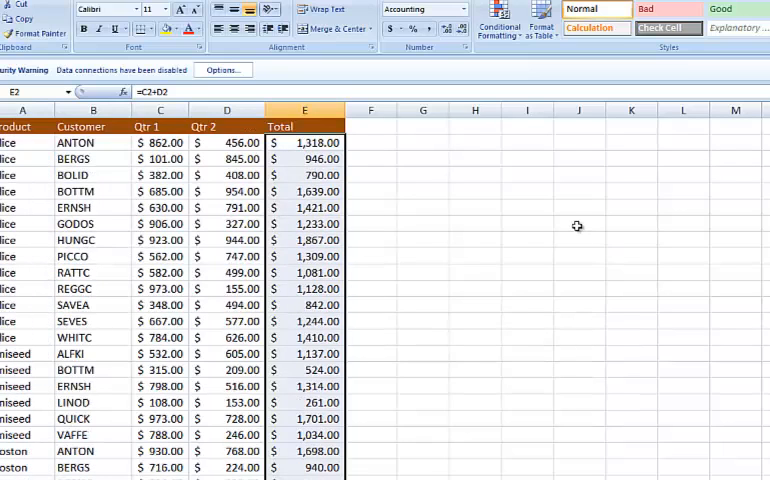